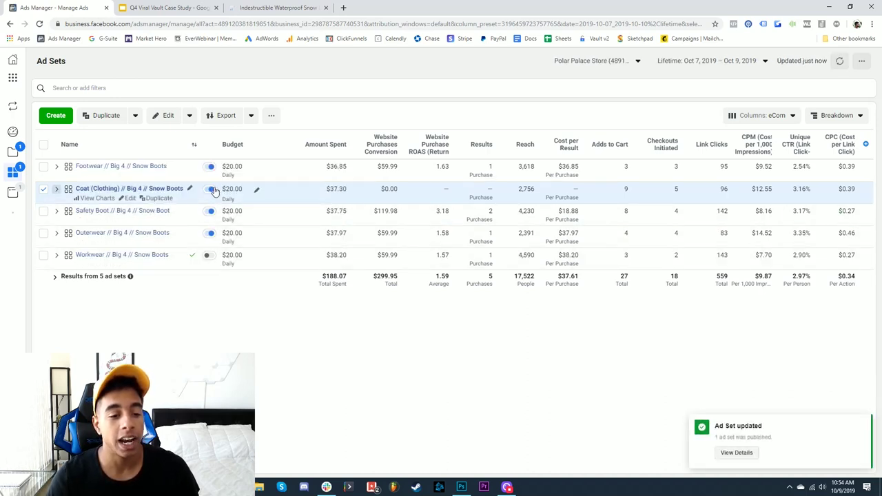
Turn off the Coat (Clothing) // Big 4 // Snow Boots ad set.
left_click(210, 189)
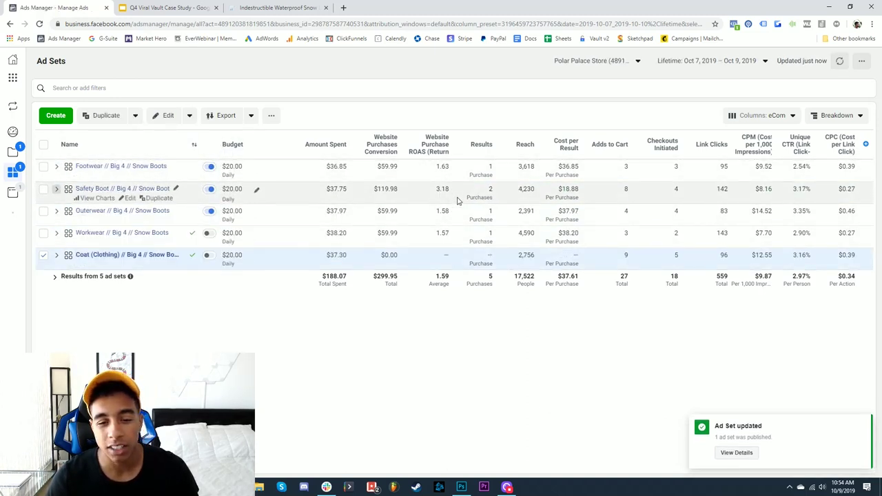
Examine the lifetime results of the Safety Boot and Outerwear Big 4 ad sets, including Outerwear's click-through rate and cost per link click.
left_click(426, 195)
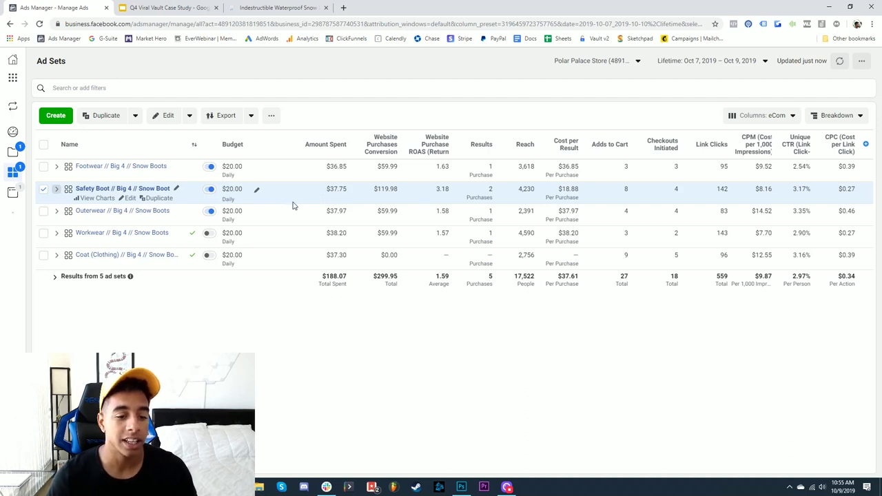
left_click_drag(323, 286, 350, 291)
left_click(351, 291)
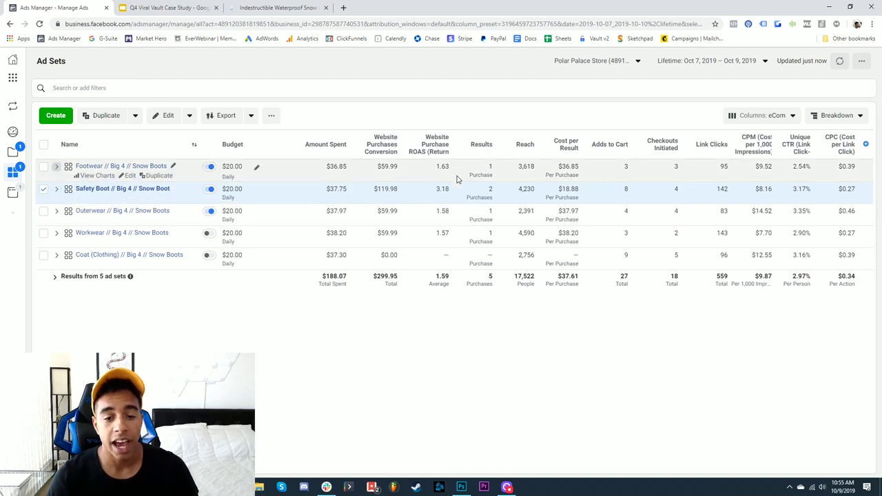
left_click(434, 214)
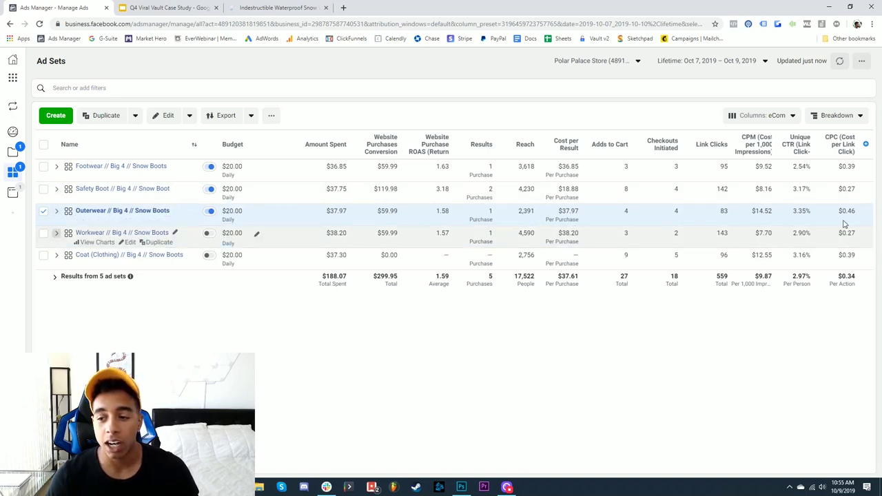
left_click_drag(837, 215, 857, 217)
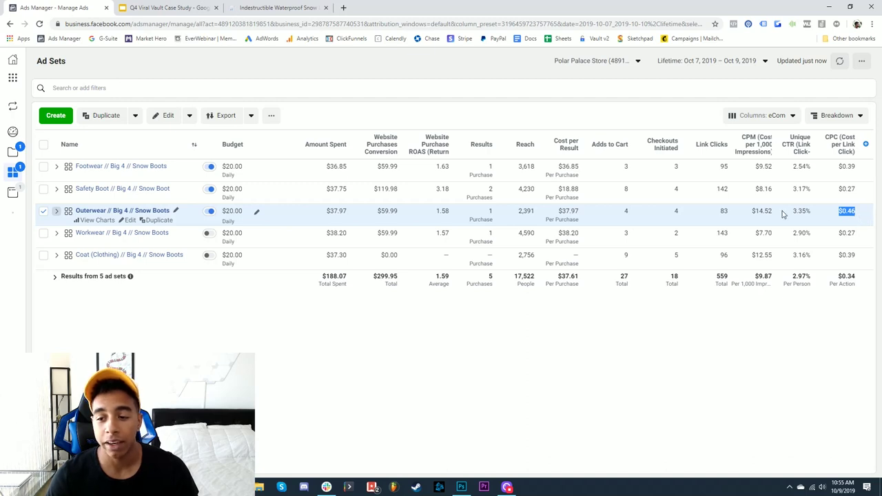
left_click_drag(791, 212, 856, 213)
left_click(852, 221)
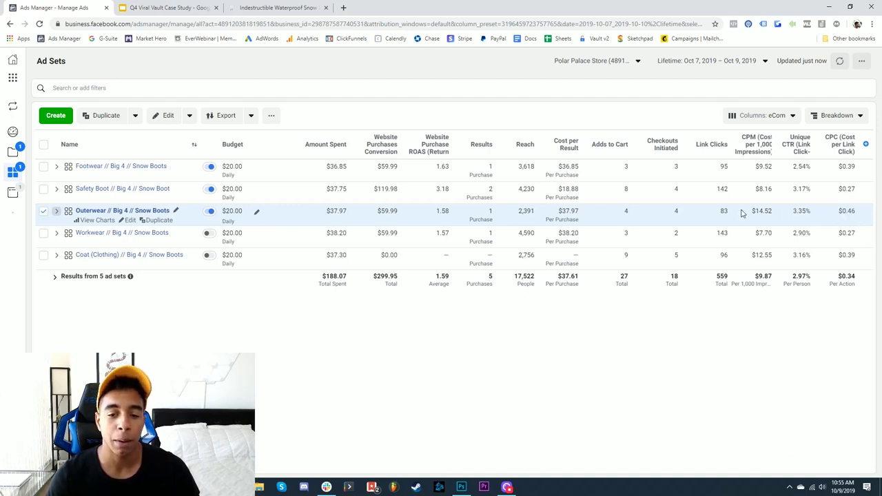
left_click(835, 199)
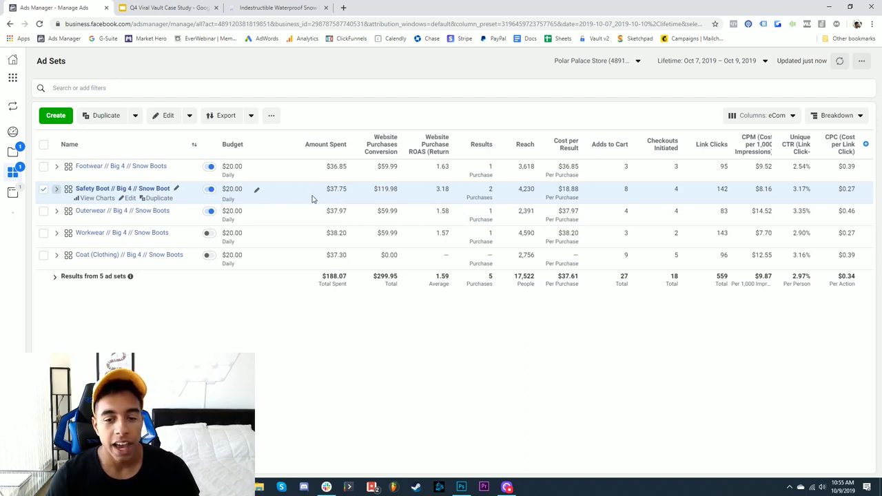
Limit the ad set report to today and examine the Outerwear ad set's cost per link click.
left_click(706, 60)
left_click(731, 113)
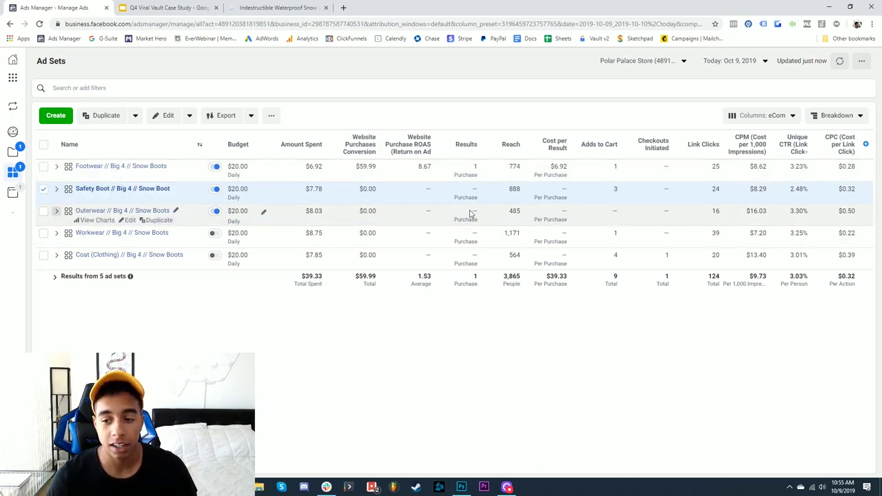
left_click_drag(837, 213, 855, 218)
left_click(833, 221)
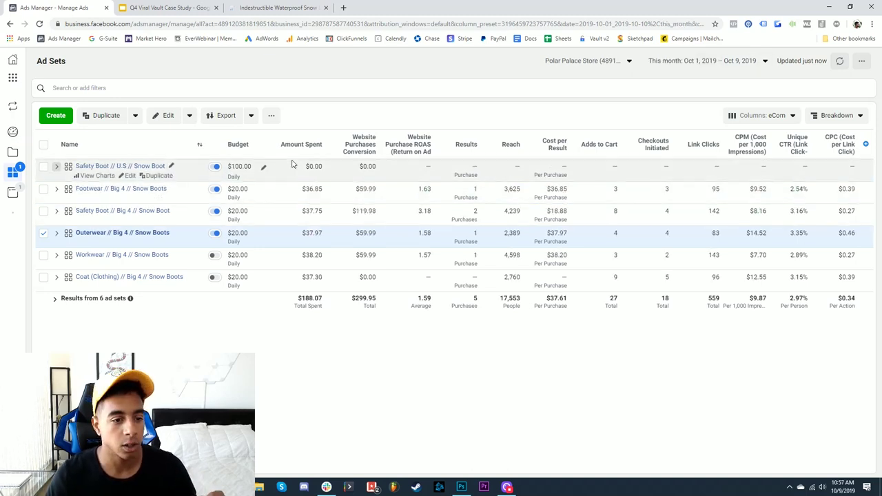
Break the ad set results down by country to examine Safety Boot // Big 4, and set the breakdown back to None.
left_click(292, 165)
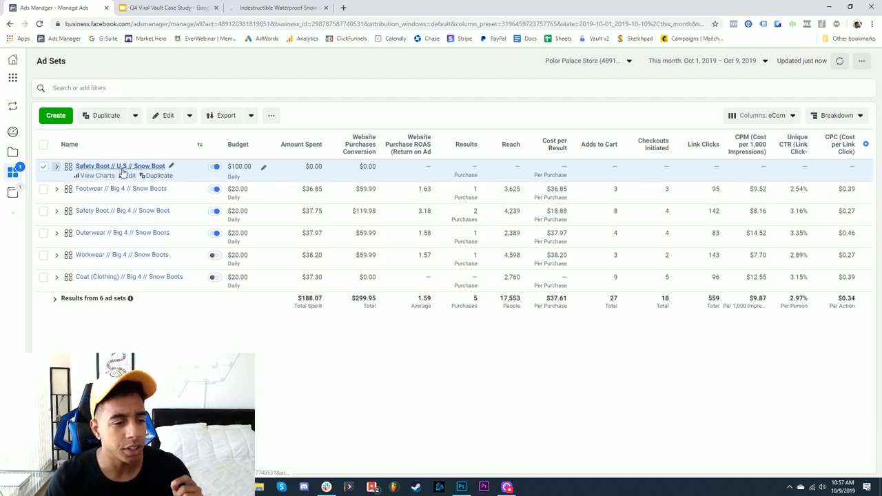
left_click(521, 215)
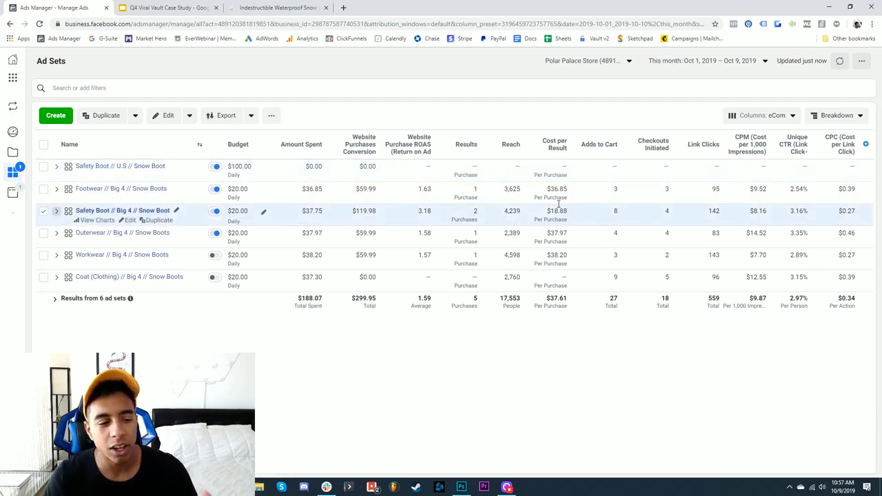
left_click(836, 115)
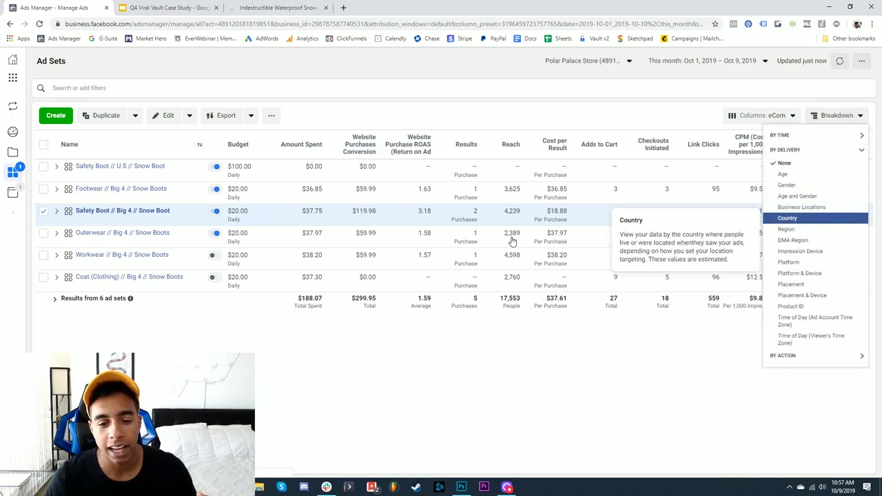
left_click(787, 217)
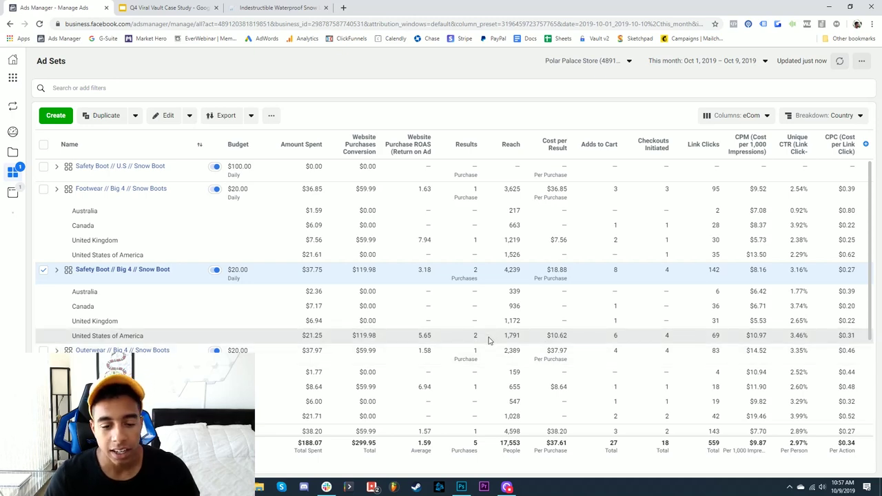
left_click(827, 115)
left_click(784, 162)
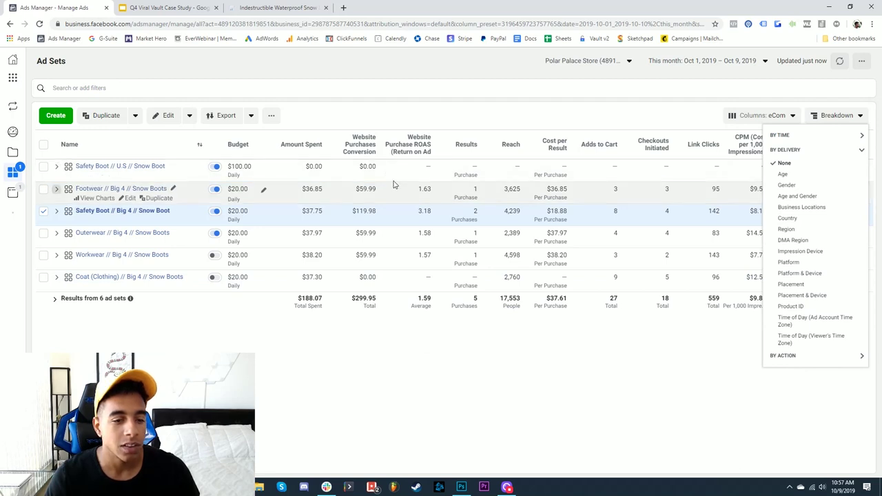
Open the ads inside the Safety Boot // U.S // Snow Boot ad set.
left_click(146, 168)
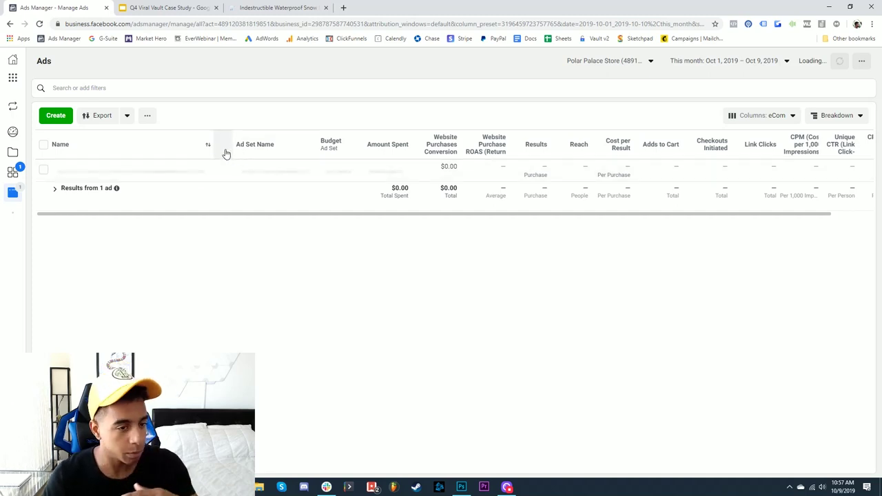
mouse_move(6, 184)
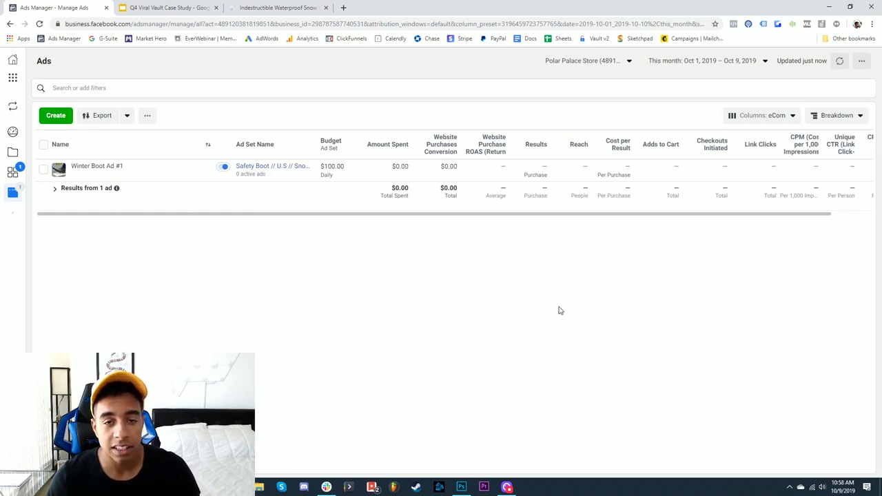
Review the size chart on the Polar Palace snow boots page and its source file Size Chart.jpg in Photoshop.
left_click(276, 8)
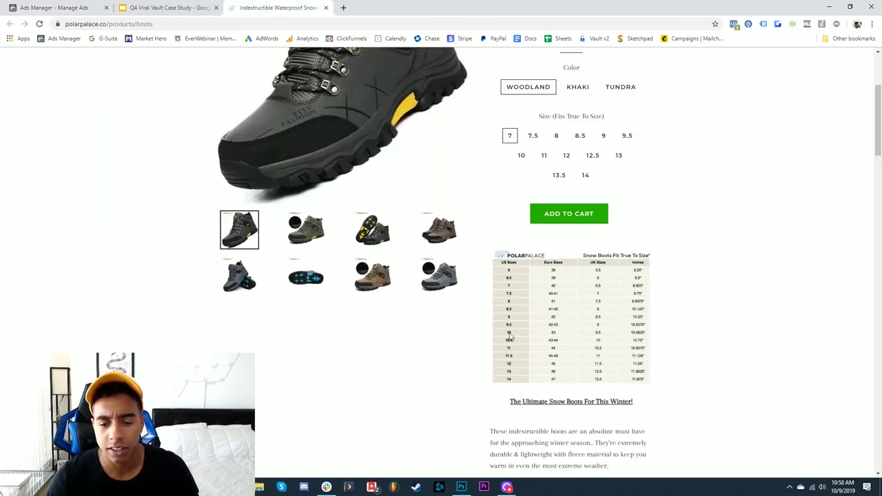
left_click(461, 487)
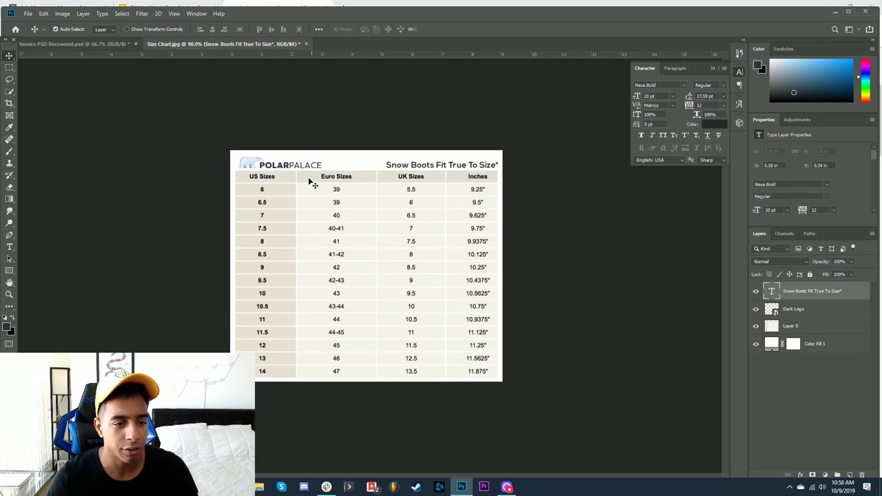
left_click(326, 487)
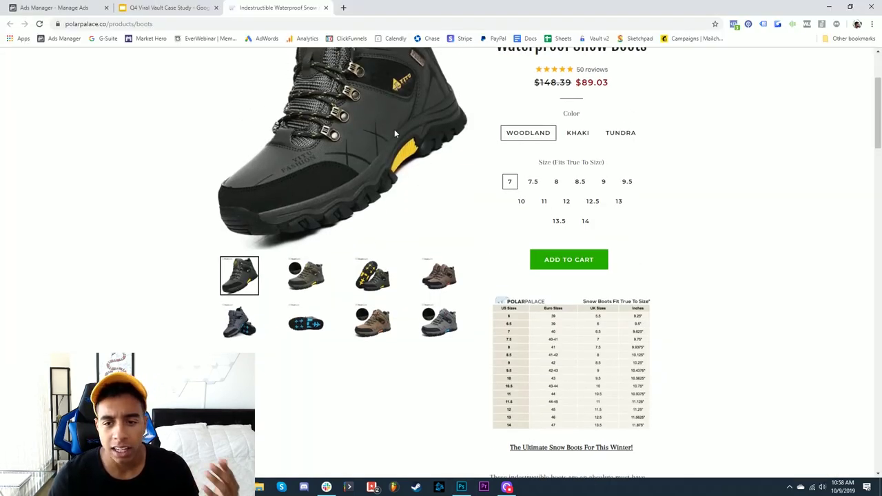
Return to Ads Manager and check the average website purchase ROAS for this month at campaign level.
left_click(57, 6)
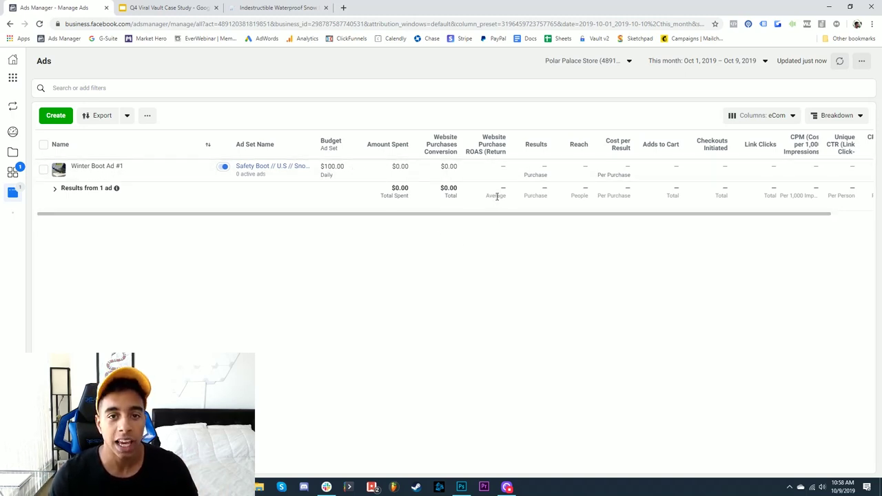
mouse_move(14, 172)
left_click(20, 153)
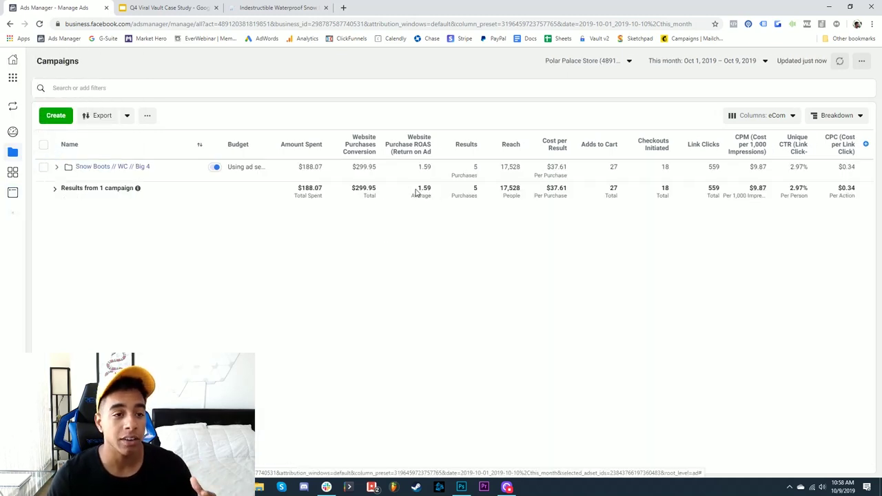
left_click_drag(418, 191, 433, 196)
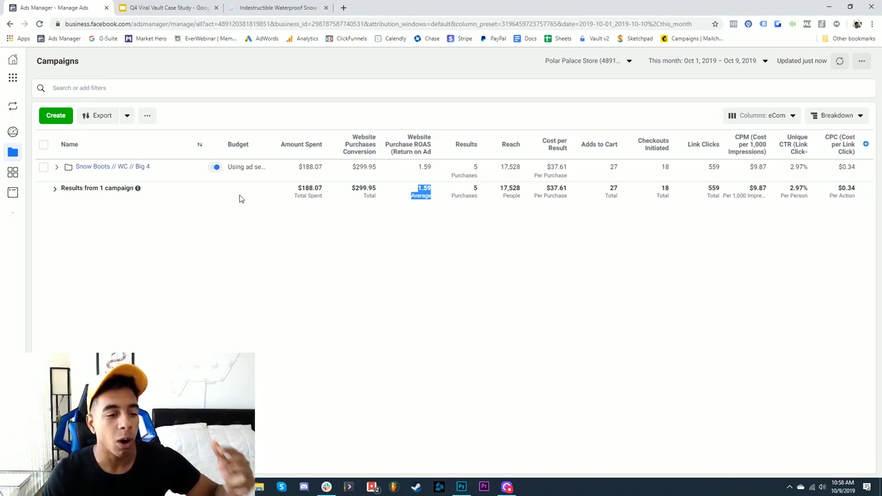
mouse_move(182, 178)
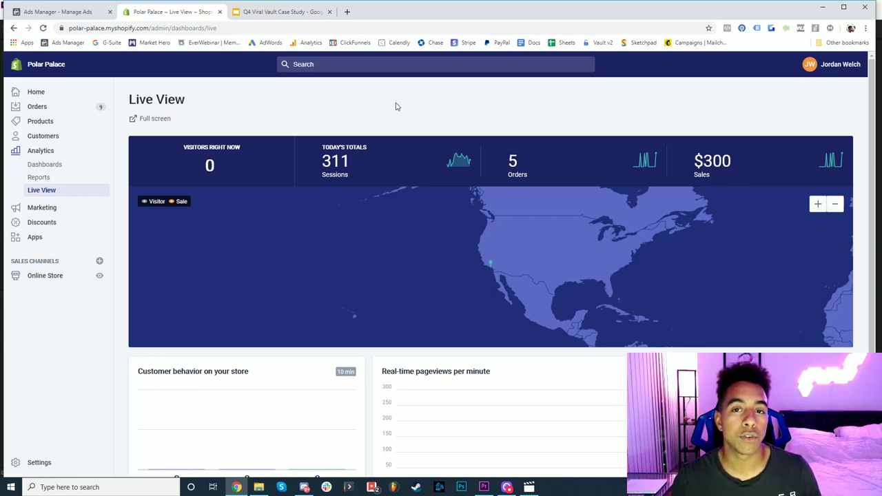
Switch from Shopify's Live View to Ads Manager to review today's ad set results, and return to Shopify.
left_click(67, 13)
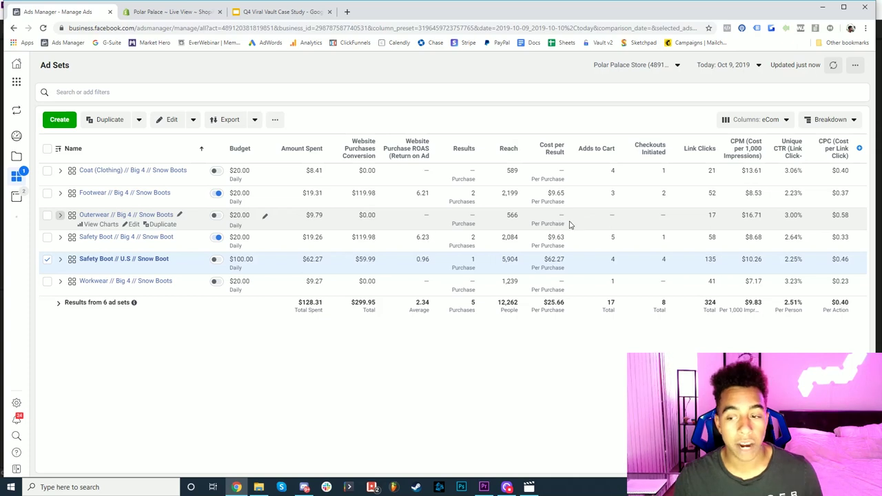
left_click(182, 13)
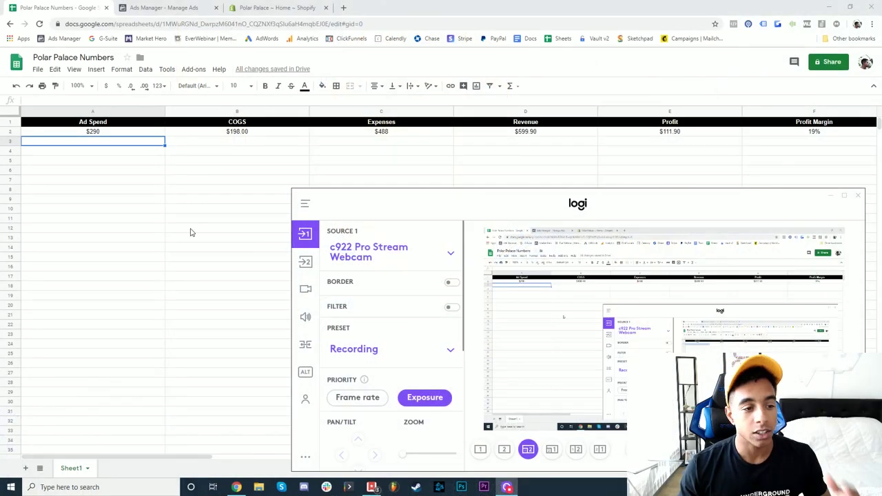
Compare the ad spend and revenue in the Polar Palace Numbers sheet with this month's total sales in Shopify.
left_click(183, 229)
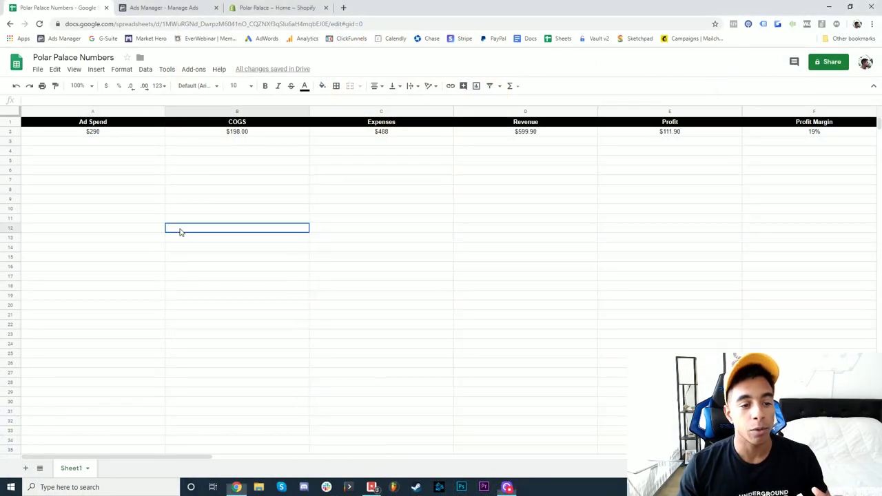
left_click(89, 135)
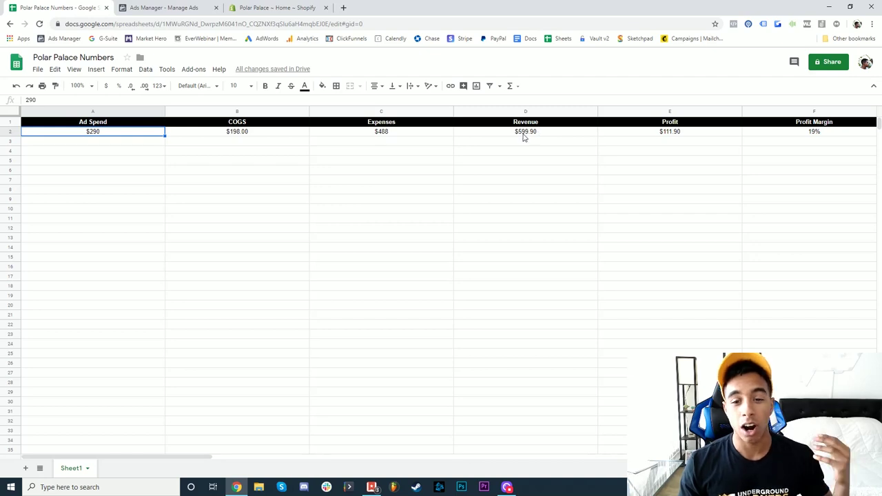
left_click(285, 7)
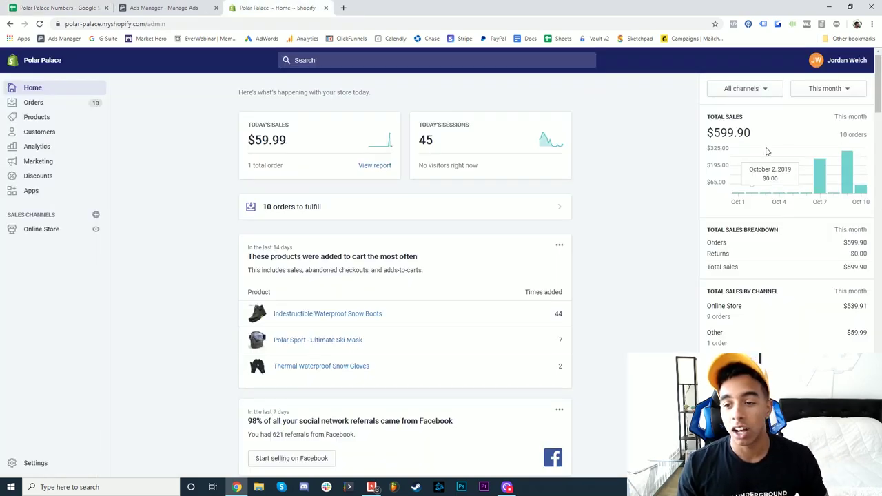
left_click(59, 6)
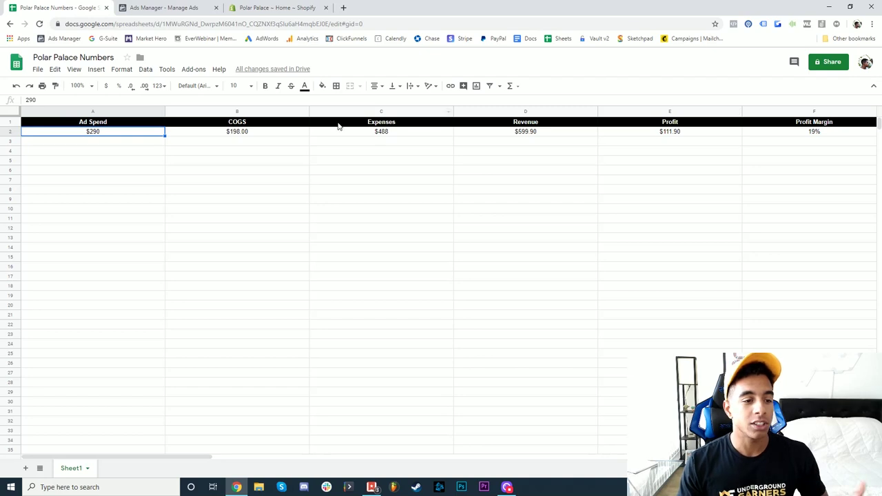
Check the sheet's ad spend against the campaign total in Ads Manager and its revenue against the Shopify dashboard.
left_click(166, 7)
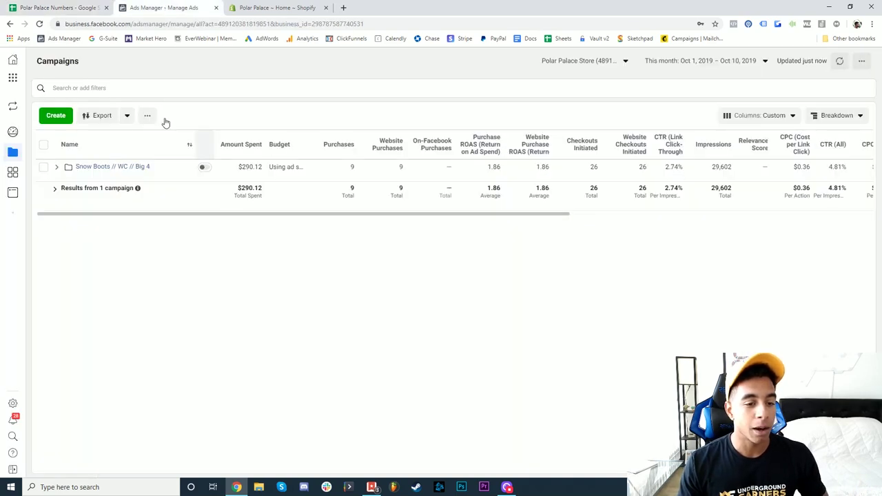
left_click(71, 6)
left_click(525, 131)
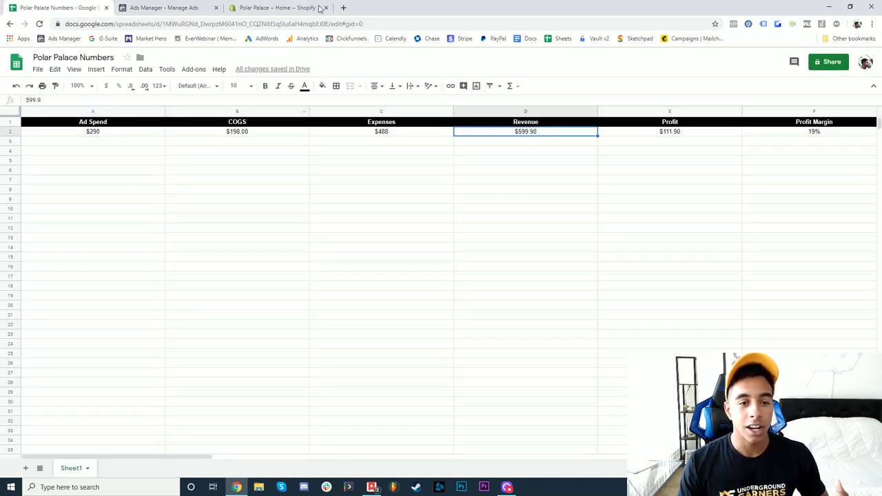
left_click(306, 8)
left_click(41, 8)
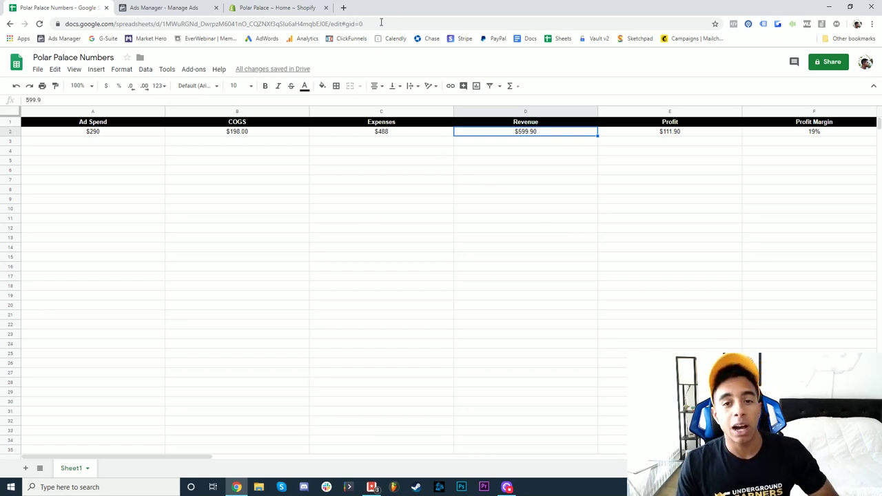
Open Viral Vault in a new tab placed right after the spreadsheet, and bring its Recently Viewed Products into view.
left_click(345, 8)
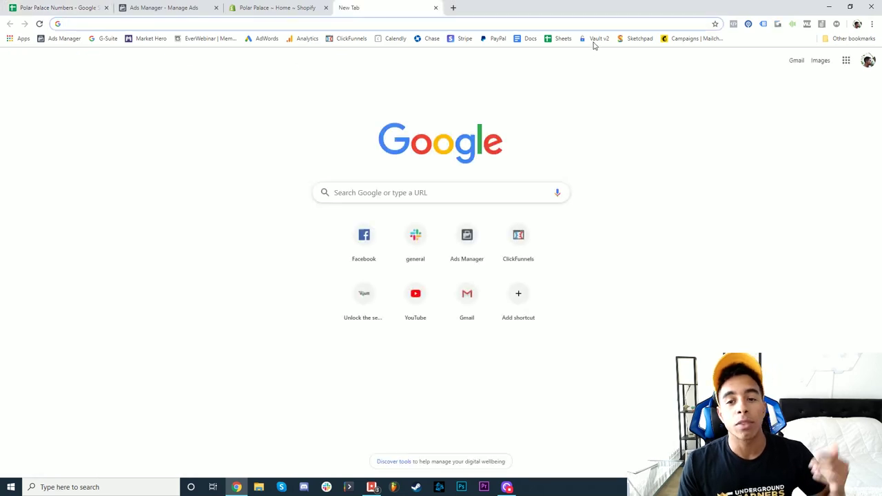
left_click(597, 38)
left_click_drag(376, 8, 210, 9)
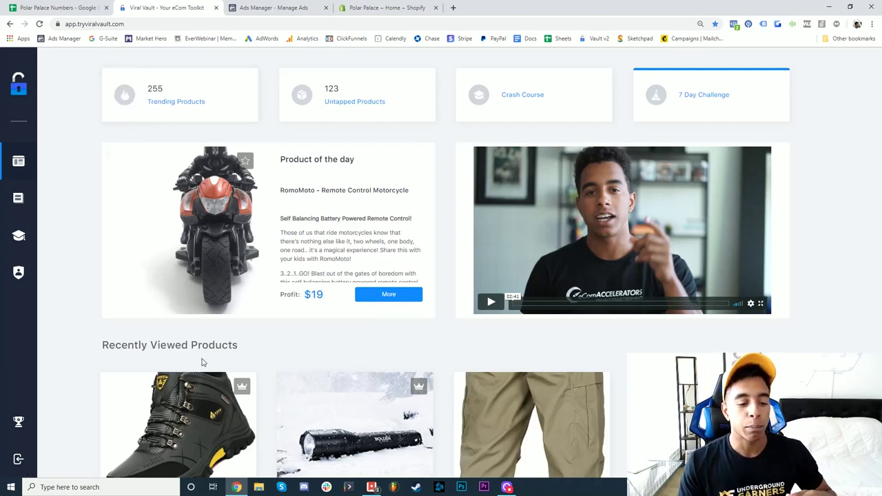
scroll(207, 362, "down", 1)
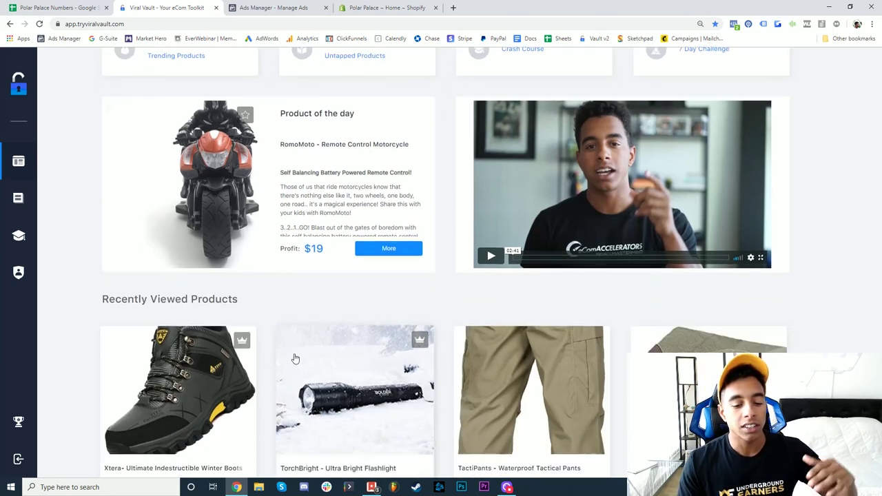
Open the TactiPants - Waterproof Tactical Pants product, preview its video ad from about 0:12, and close the preview.
left_click(545, 372)
left_click(179, 175)
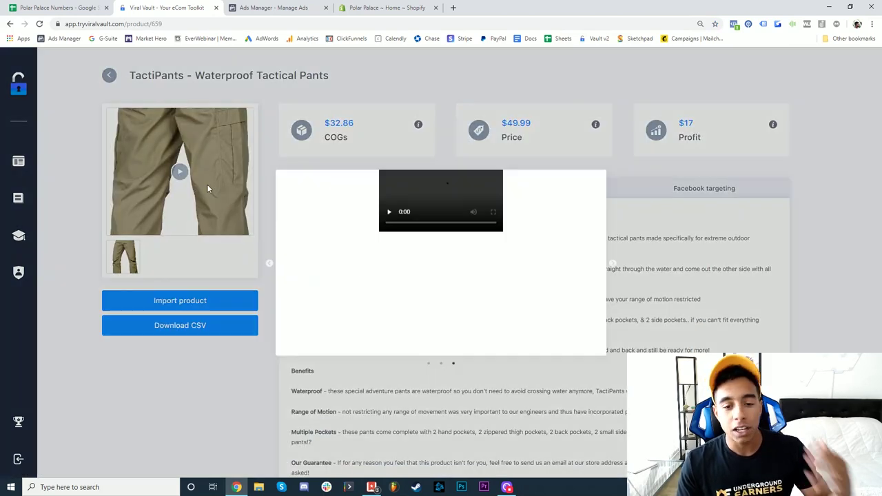
left_click(367, 336)
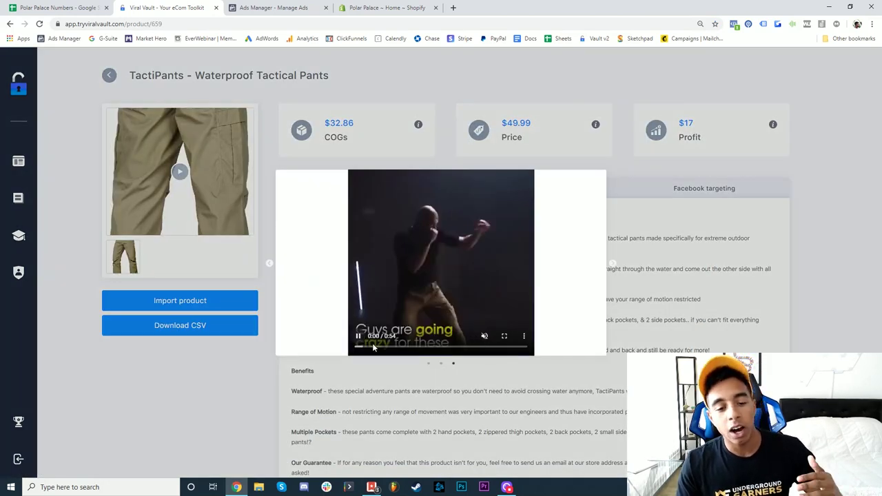
left_click(395, 346)
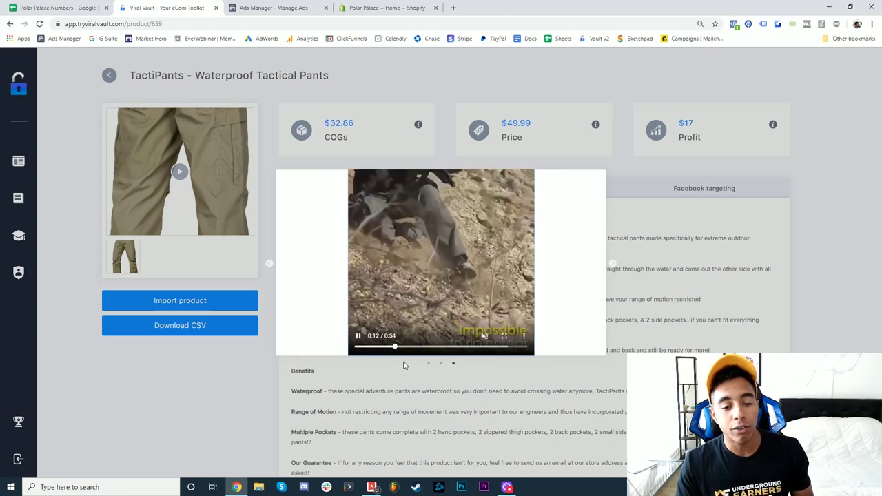
left_click(430, 411)
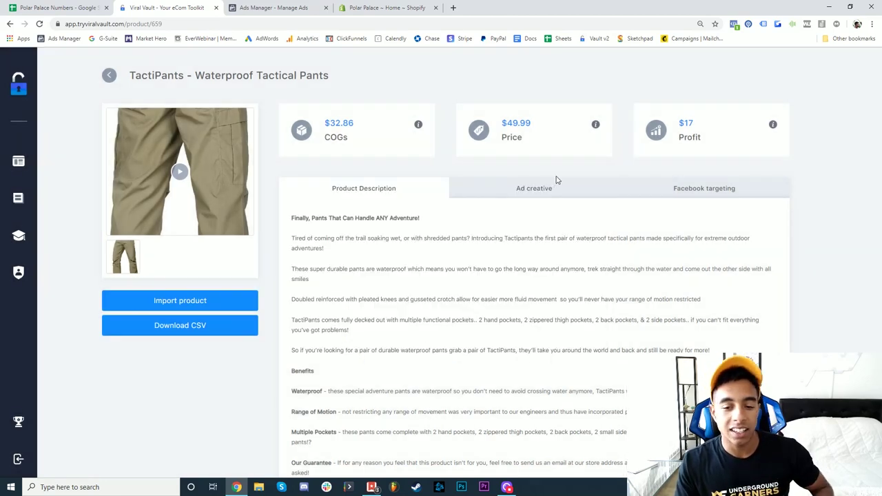
Review the TactiPants ad creative and Facebook targeting, then open the competitor's ad and close its tab.
left_click(544, 188)
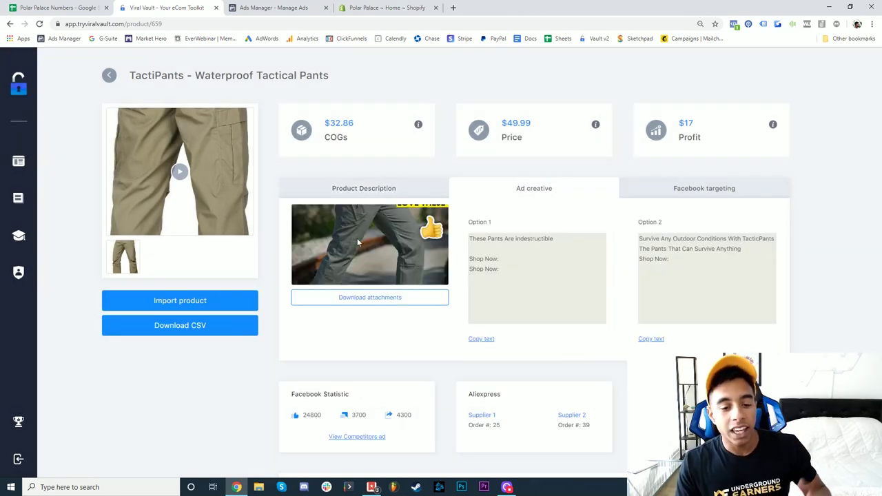
left_click(689, 188)
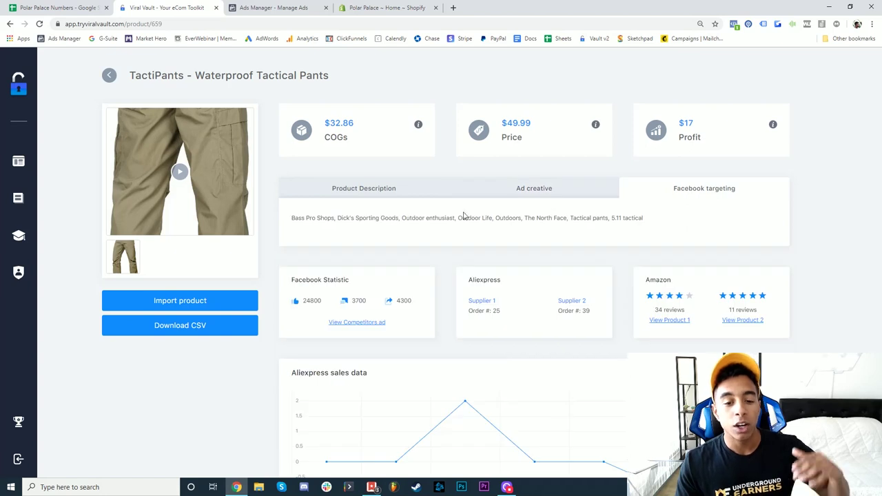
left_click(368, 323)
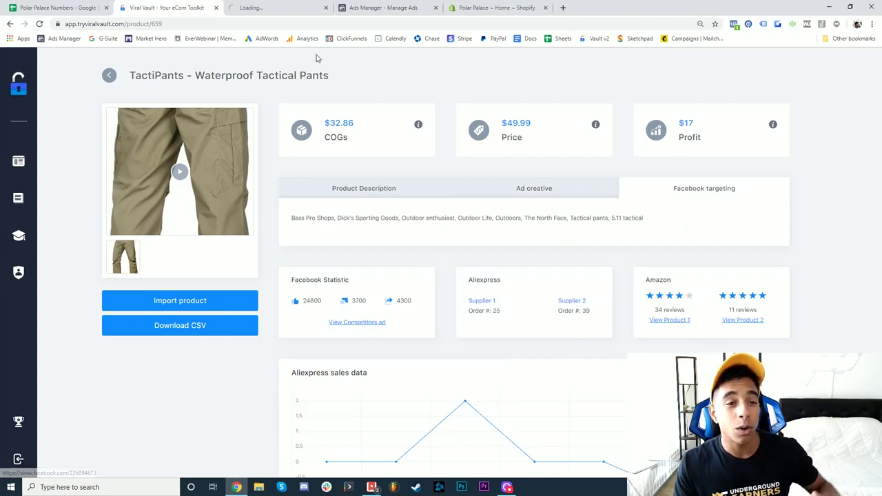
left_click(325, 8)
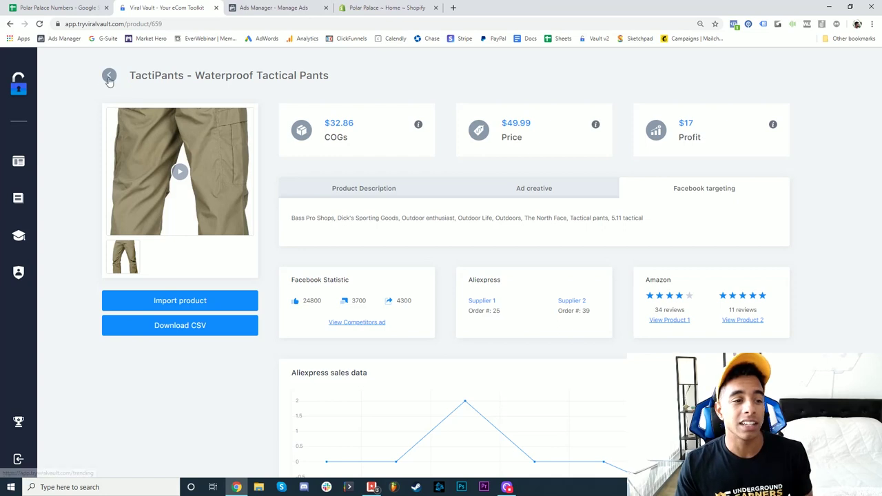
Return to the Viral Vault dashboard and open the Xtera- Ultimate Indestructible Winter Boots from Recently Viewed Products.
left_click(109, 79)
left_click(19, 162)
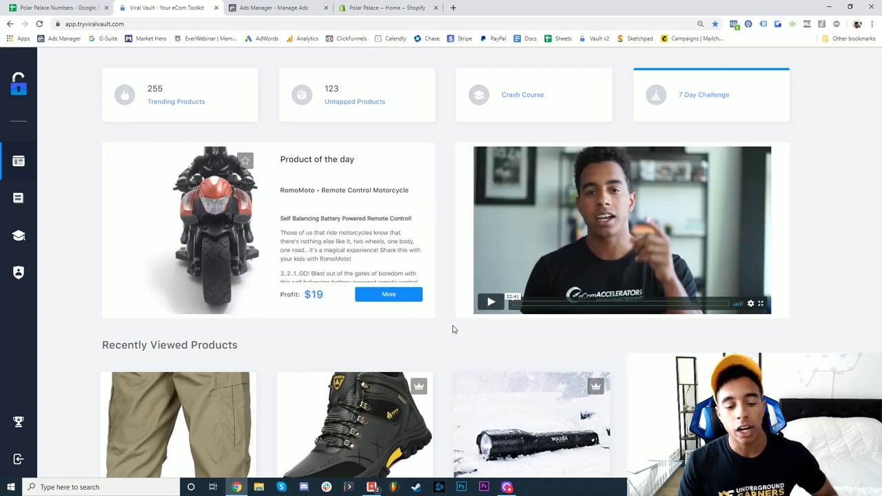
scroll(452, 329, "down", 2)
left_click(363, 321)
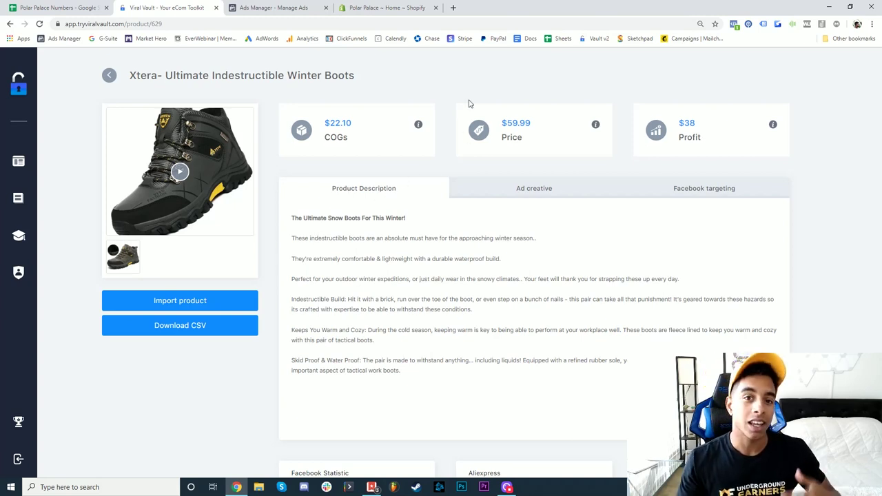
Open the public tryviralvault.com site in a new tab and place it right after the Viral Vault toolkit tab.
left_click(454, 8)
type("try")
key("Return")
left_click_drag(483, 8, 276, 8)
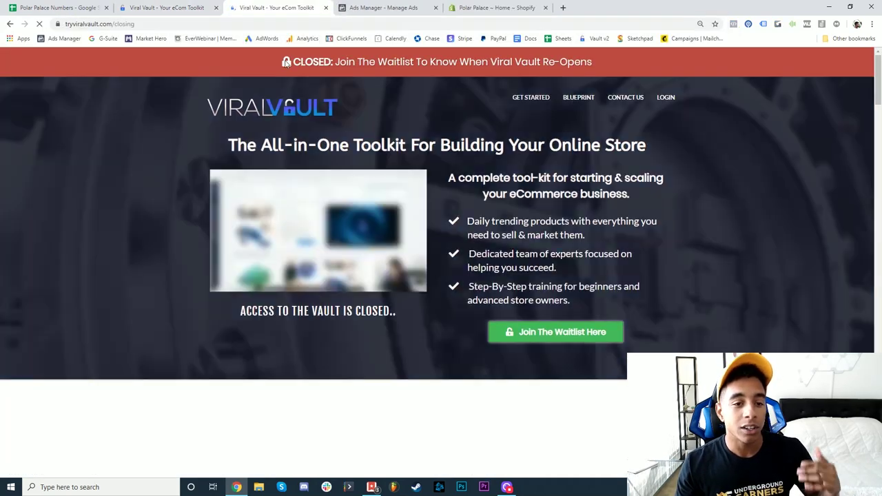